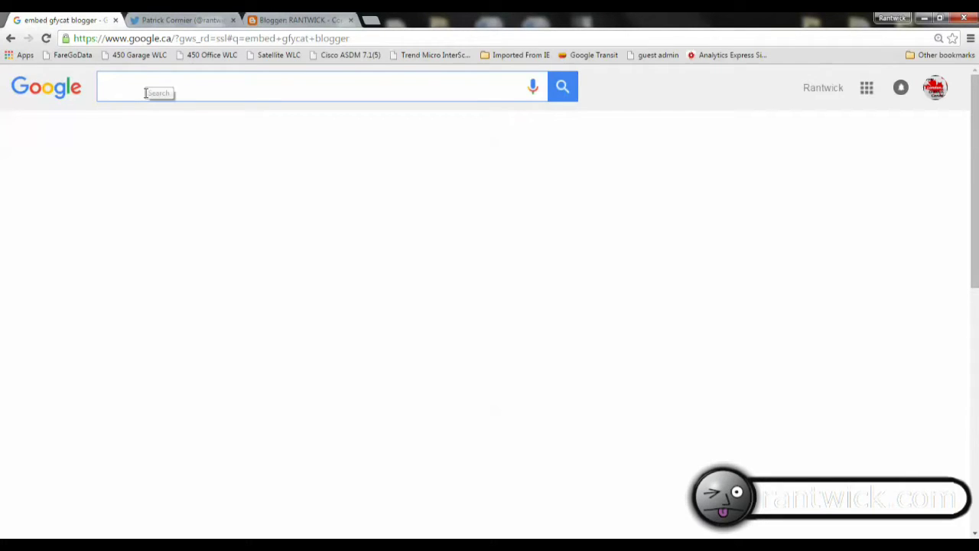
Search Google for 'embed gfycat blogger', then bring up the Twitter profile with the gfycat tweet.
text(embed )
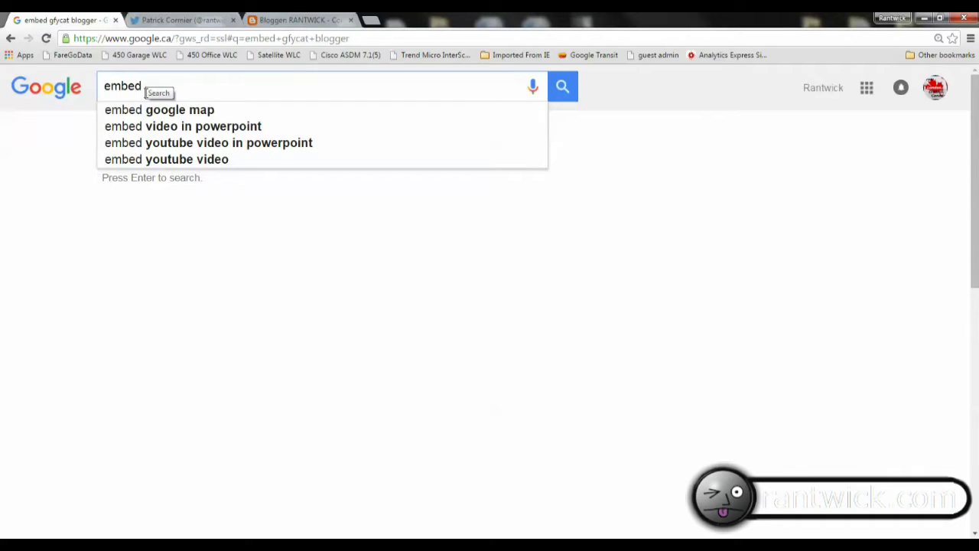
text(gfycat)
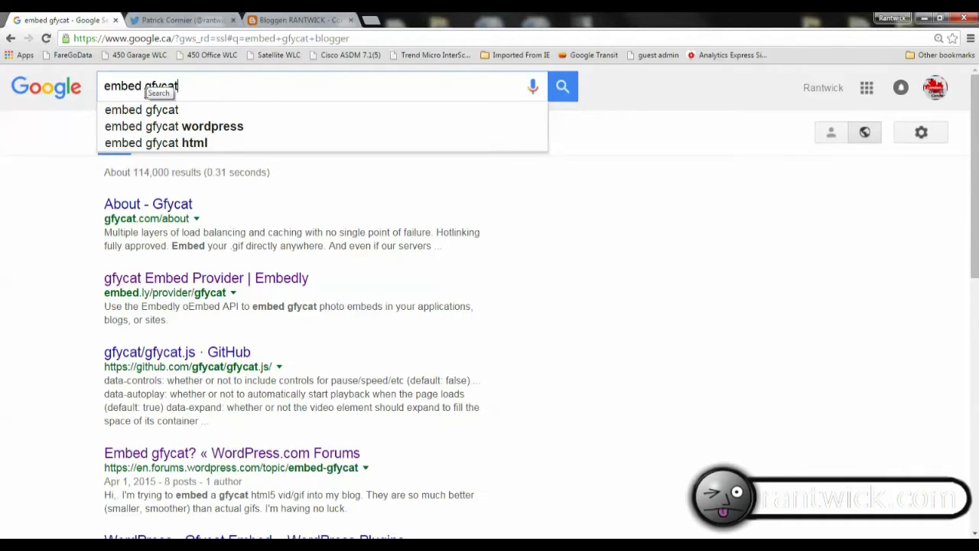
text( blo)
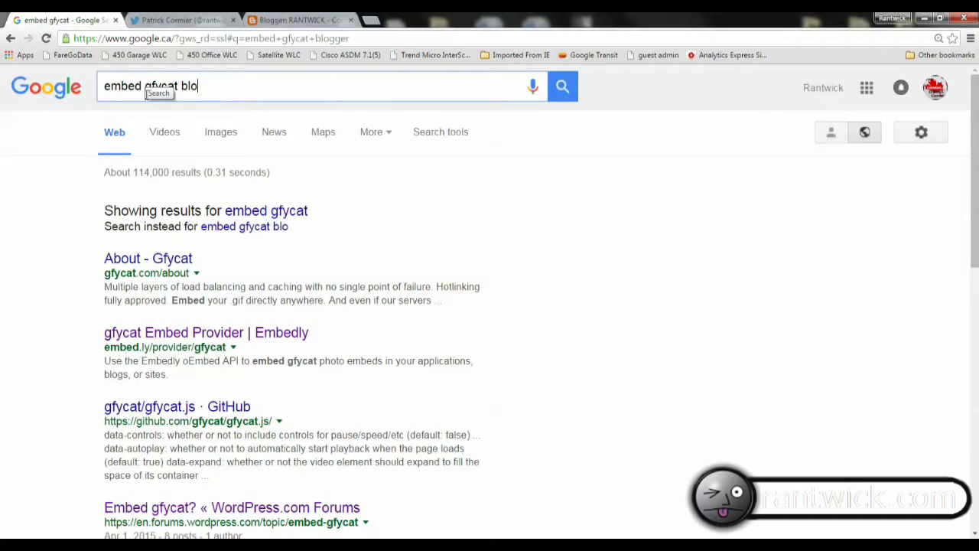
text(gger)
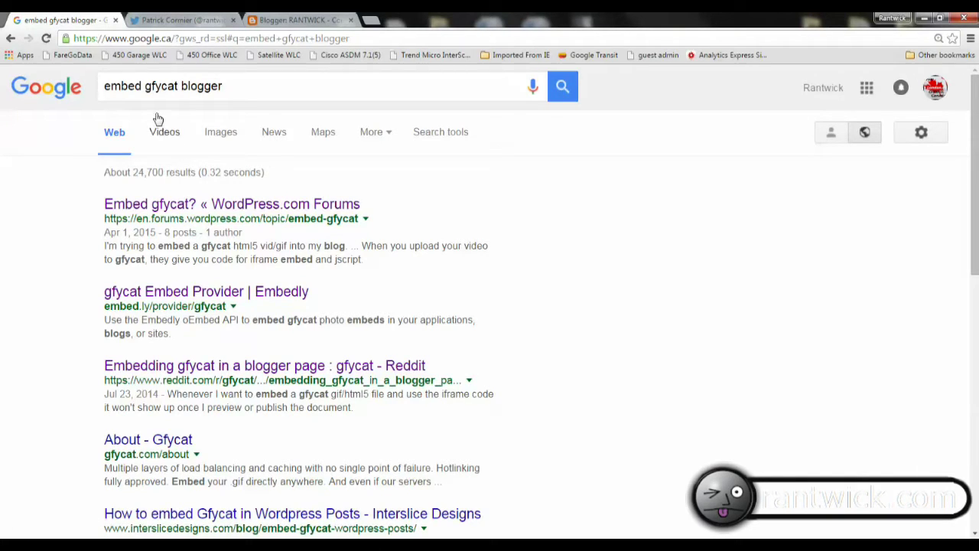
click(175, 20)
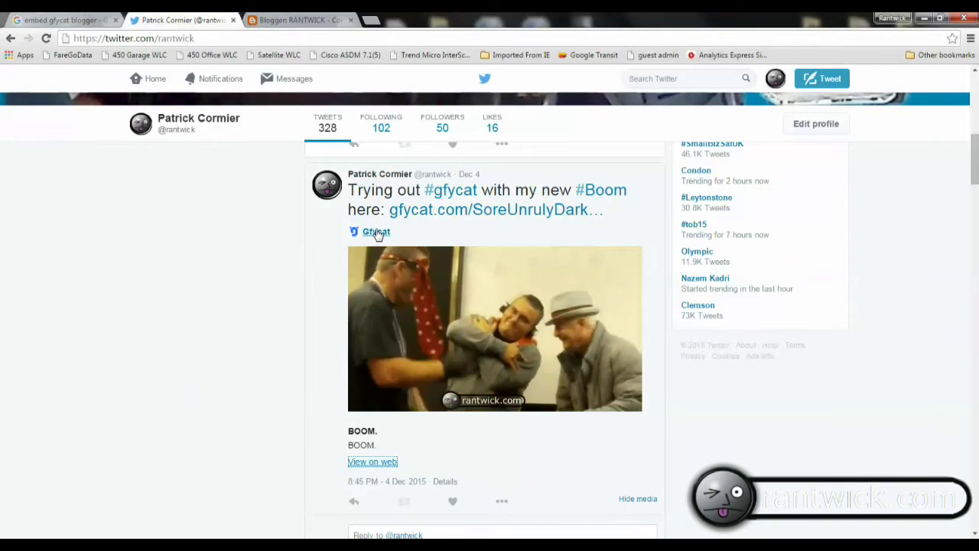
Open the tweet's BOOM clip on its Gfycat page and reveal its embed code options.
click(383, 462)
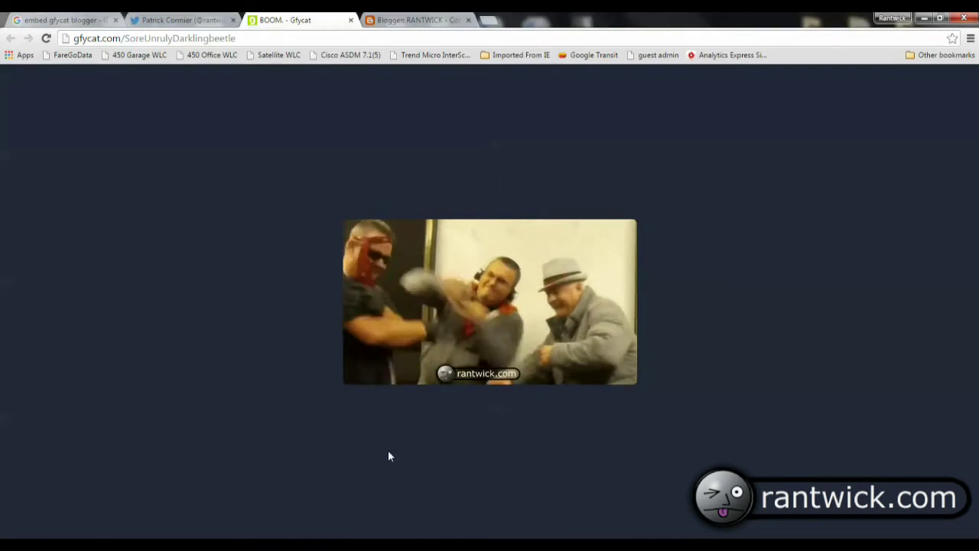
mouse_move(357, 304)
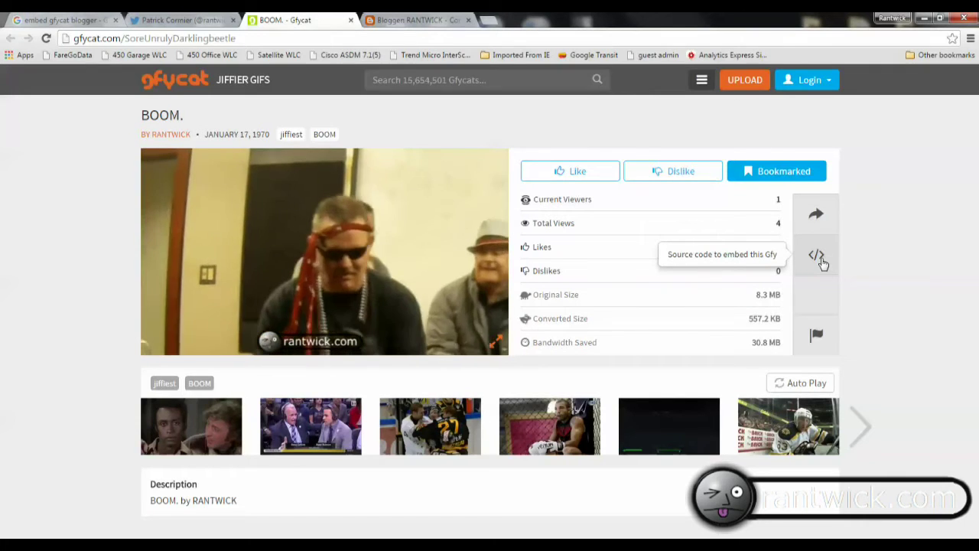
click(817, 256)
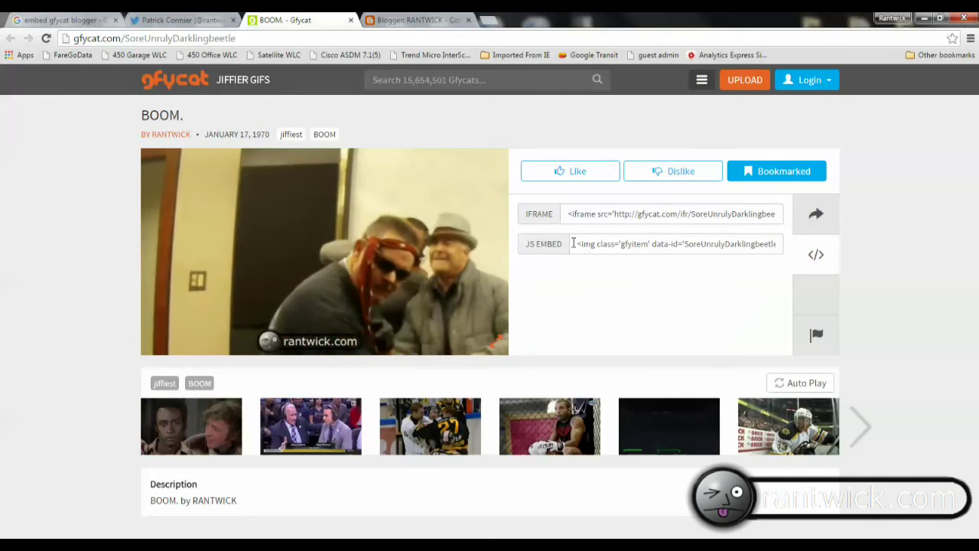
Copy the BOOM clip's full JS embed code and return to the Notepad file of gfycat scripts.
drag(572, 247, 613, 247)
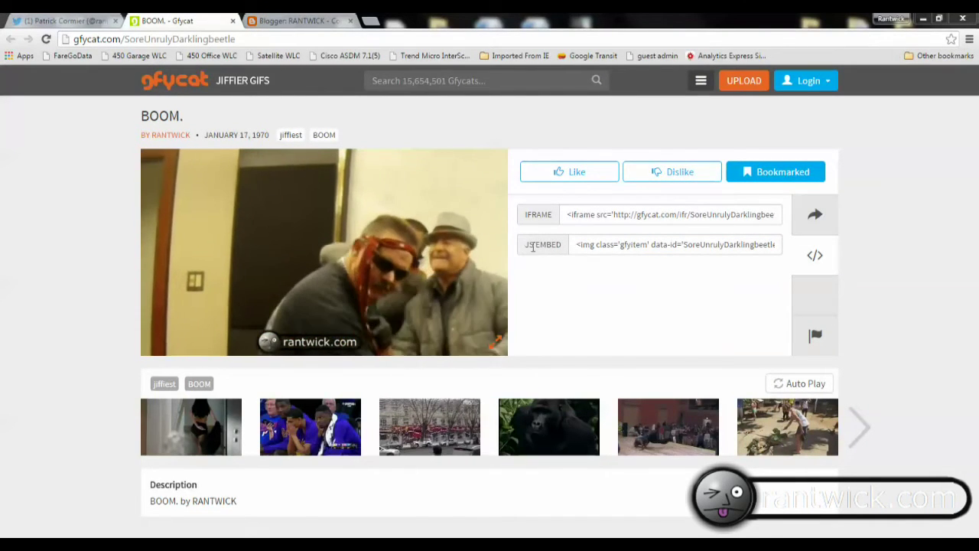
drag(576, 245, 776, 245)
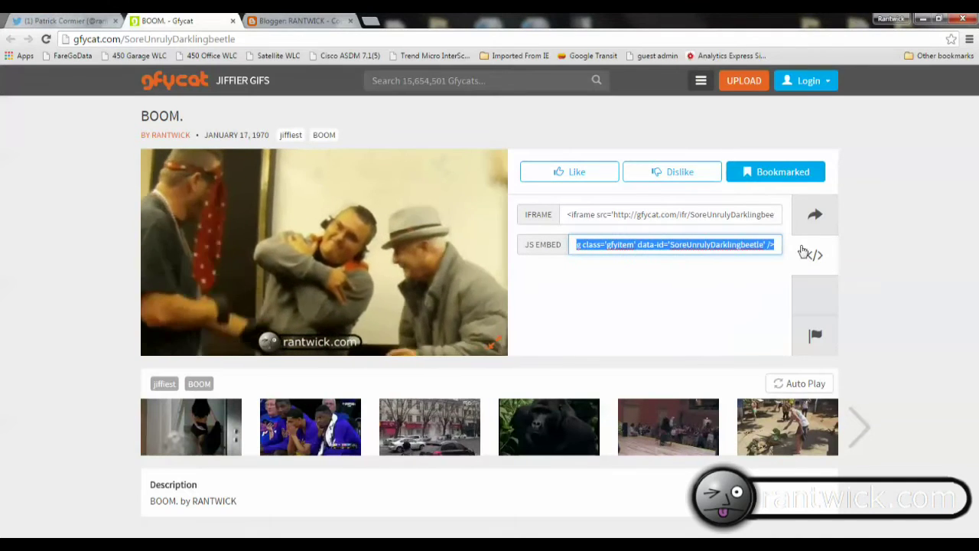
right_click(719, 250)
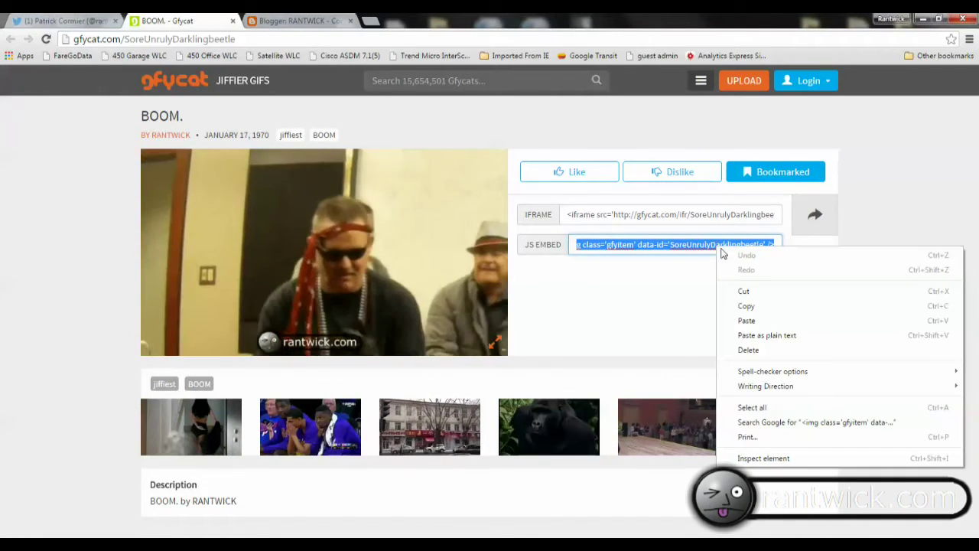
click(744, 305)
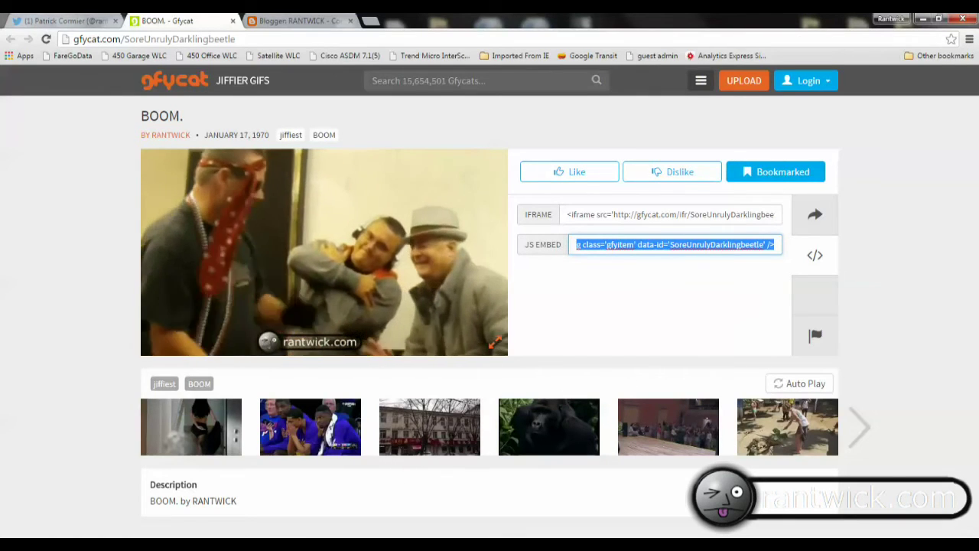
key(alt+Tab)
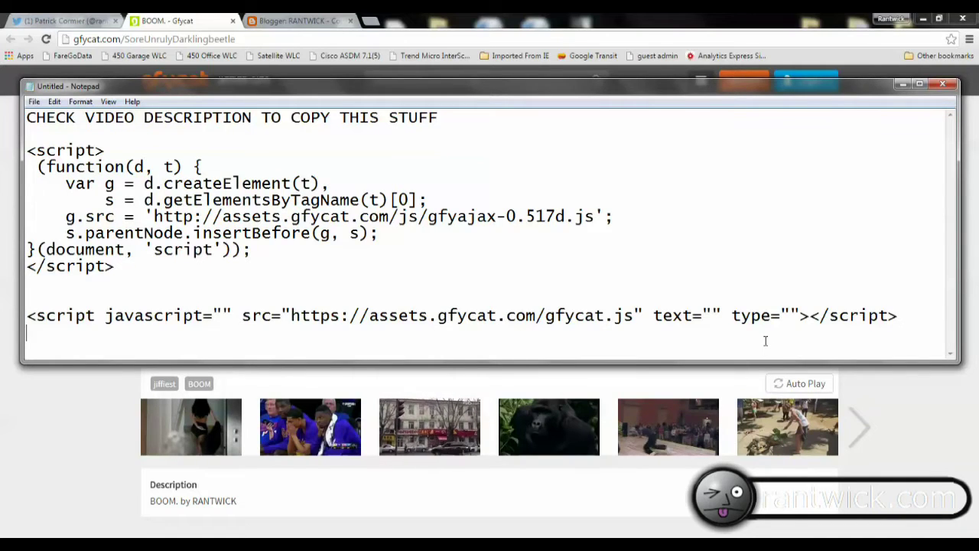
Paste the BOOM clip's img embed line below the gfycat.js script line.
key(ctrl+v)
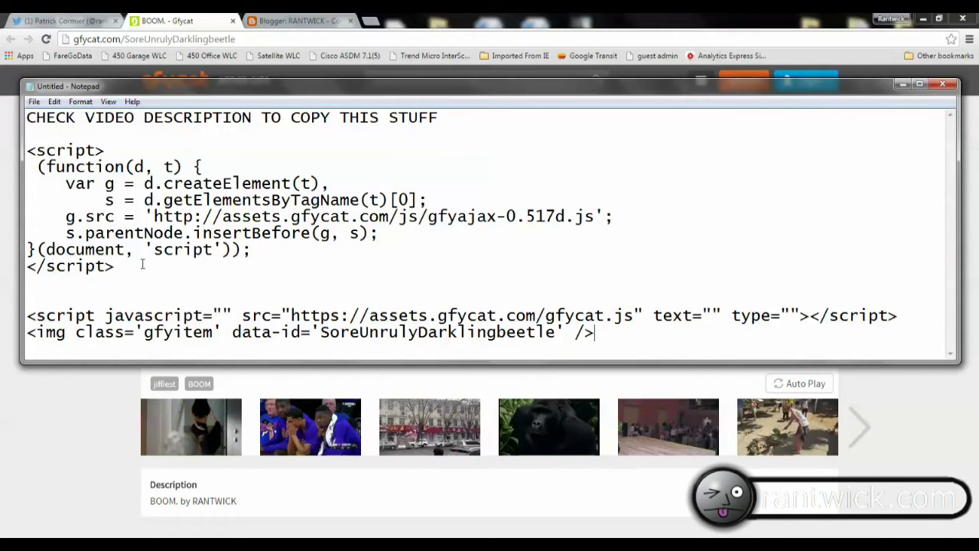
drag(115, 265, 13, 157)
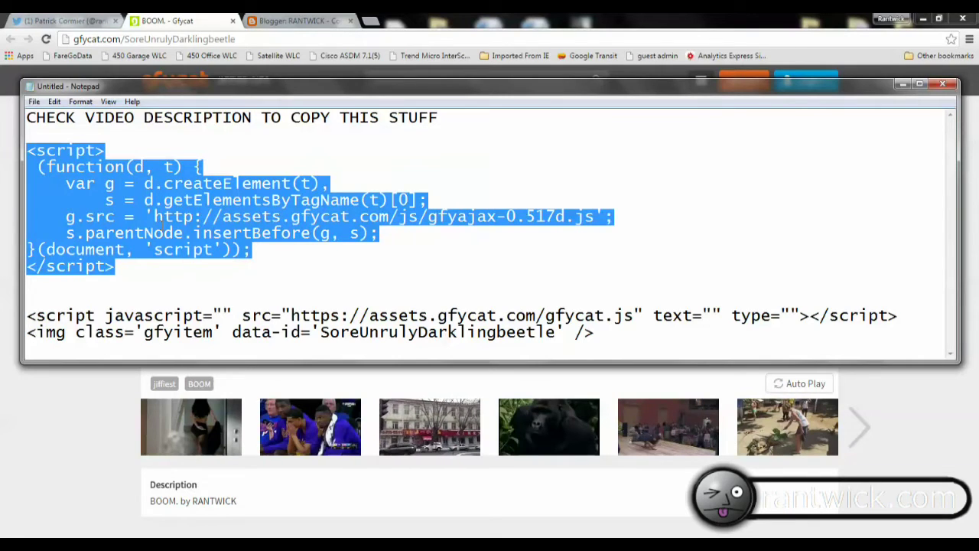
click(296, 282)
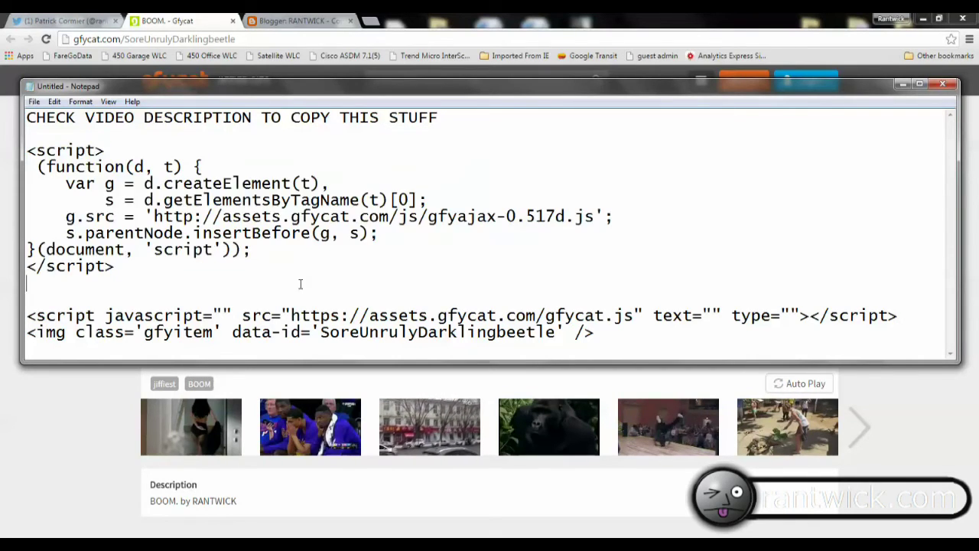
drag(31, 317, 915, 317)
click(677, 315)
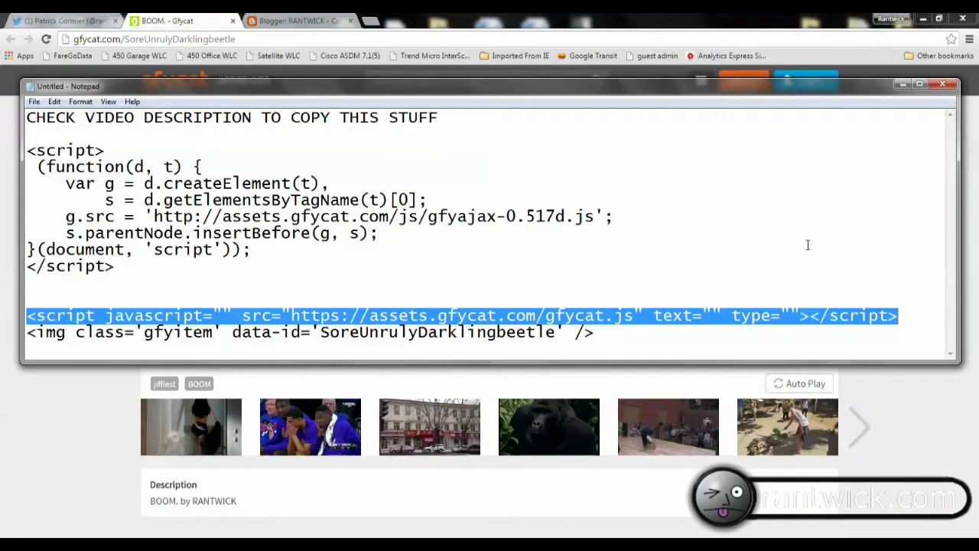
click(647, 338)
Copy the gfycat.js script line together with the SoreUnrulyDarklingbeetle img line.
drag(643, 337, 498, 334)
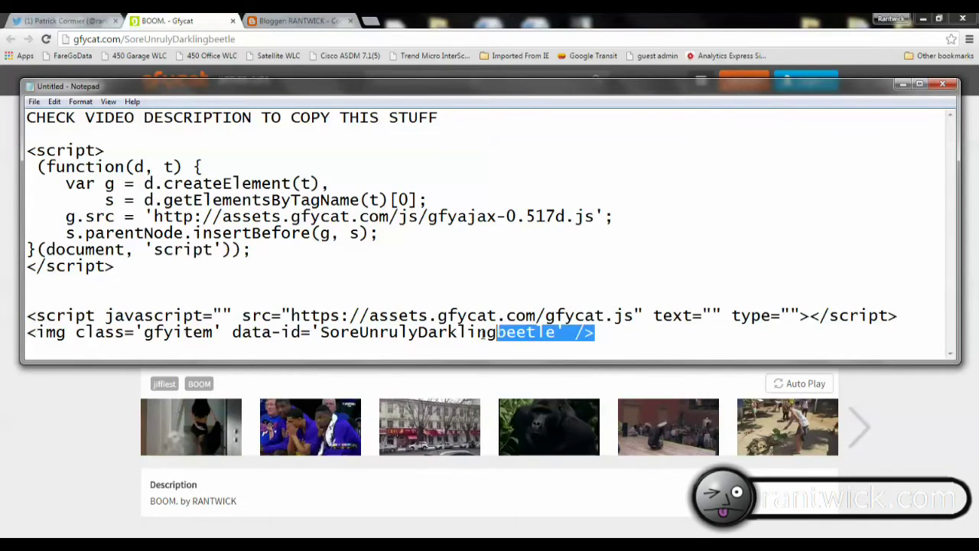
click(208, 346)
drag(208, 346, 20, 332)
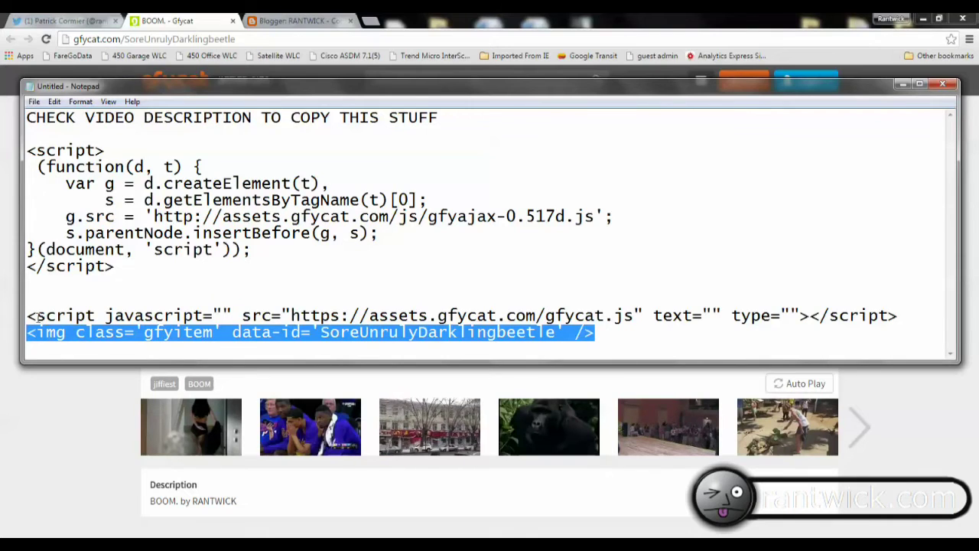
drag(30, 315, 596, 357)
key(ctrl+c)
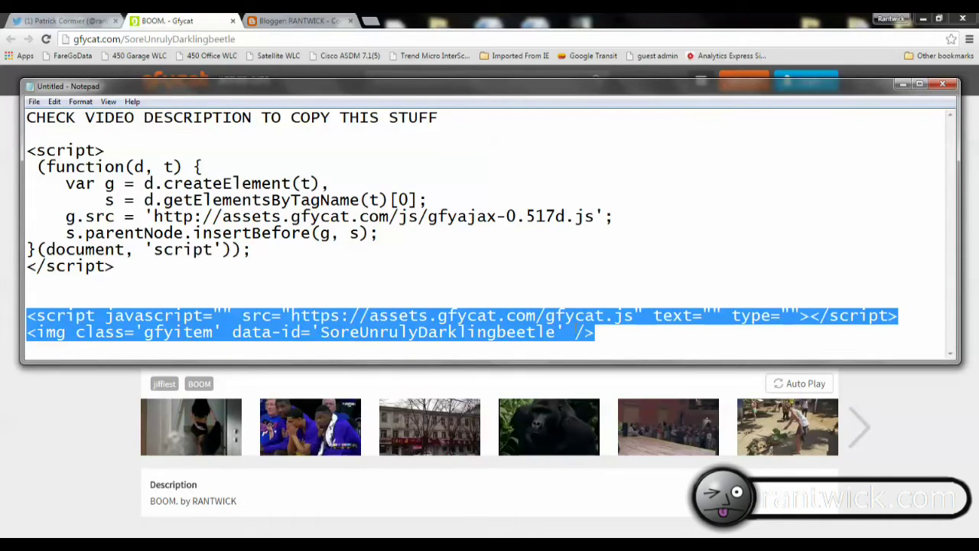
right_click(570, 317)
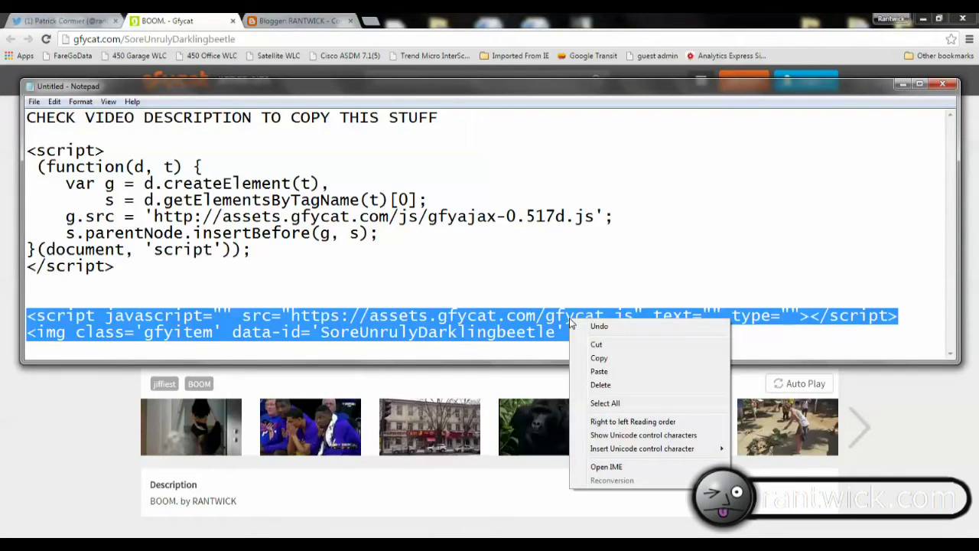
click(595, 357)
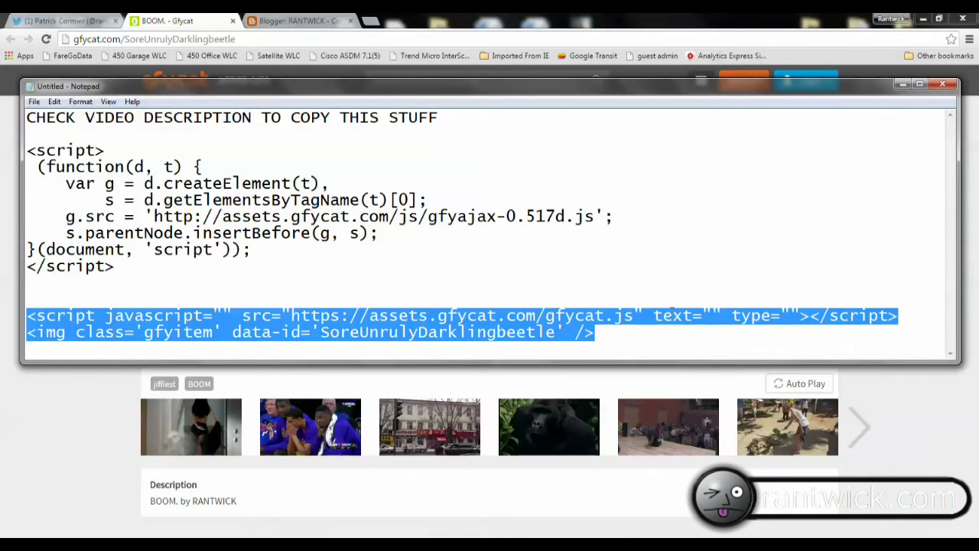
Show the HTML source of SAMPLE GFYCAT EMBED POST, locating the 'below' and 'above' text lines.
click(902, 87)
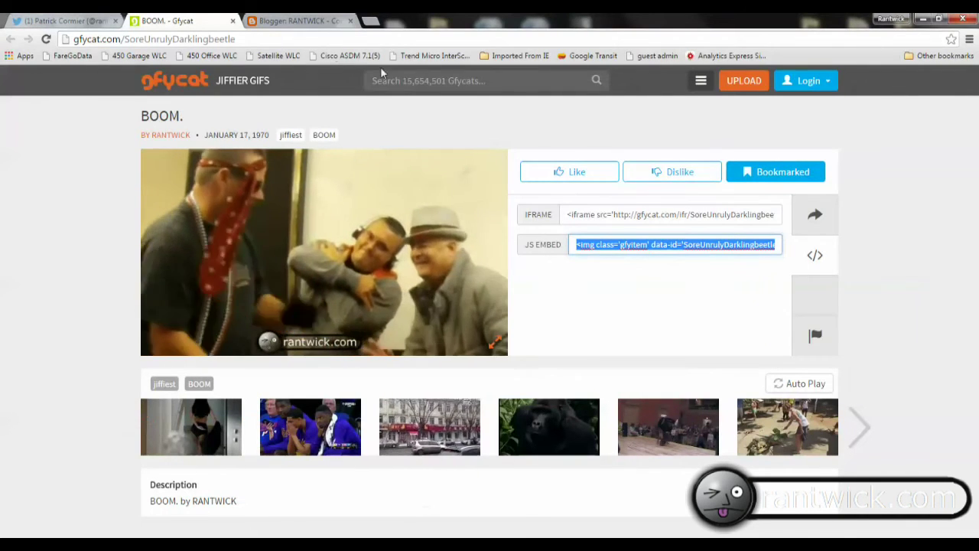
click(303, 21)
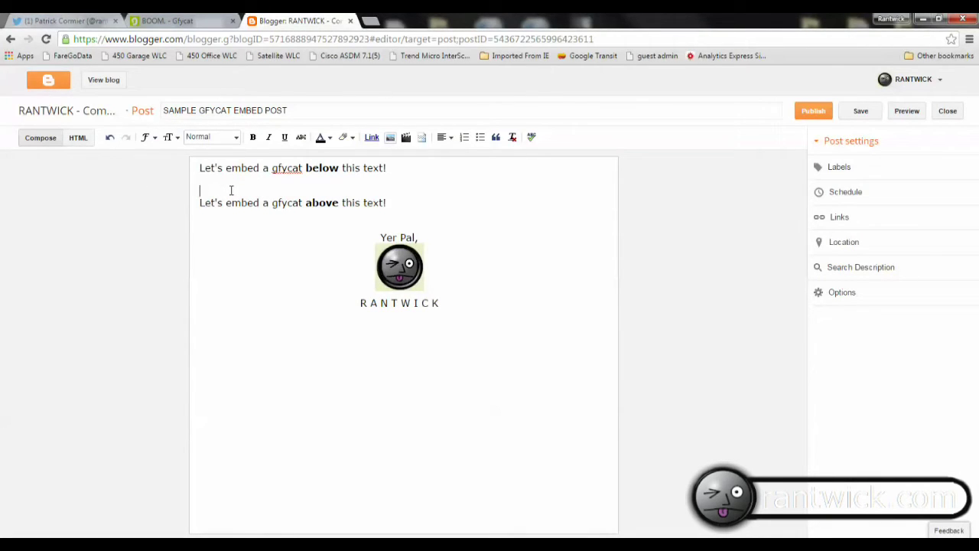
click(78, 139)
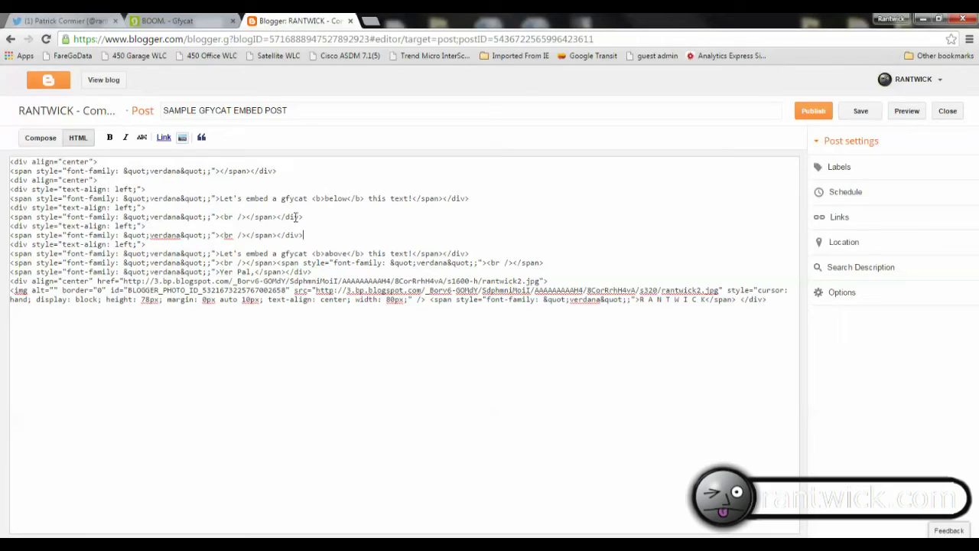
drag(303, 198, 414, 199)
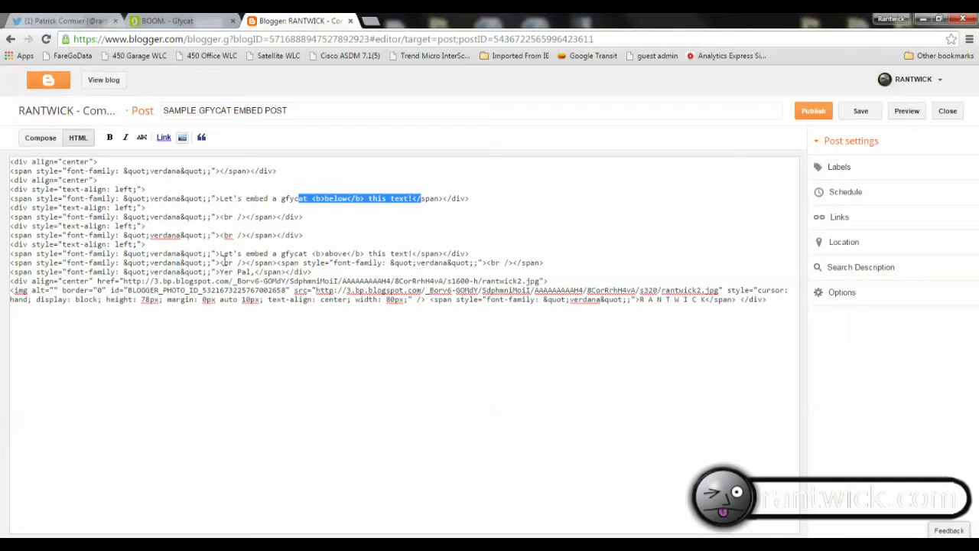
drag(308, 254, 427, 249)
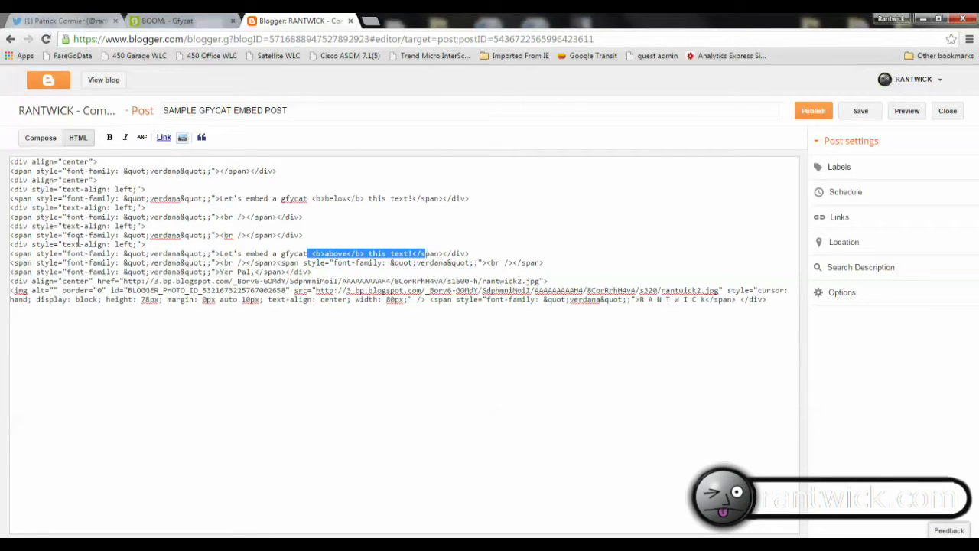
Change the div's text-align value from left to center in the post HTML.
click(133, 237)
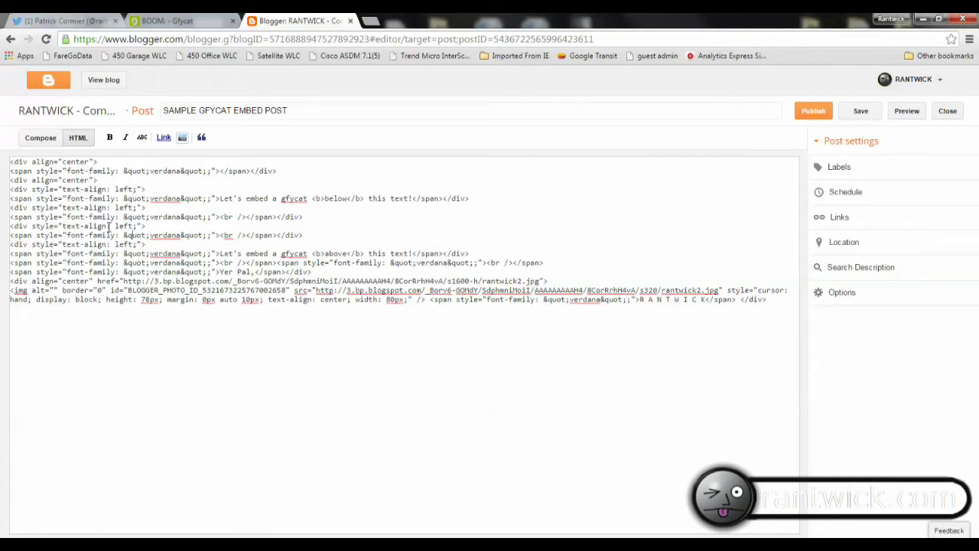
triple_click(125, 233)
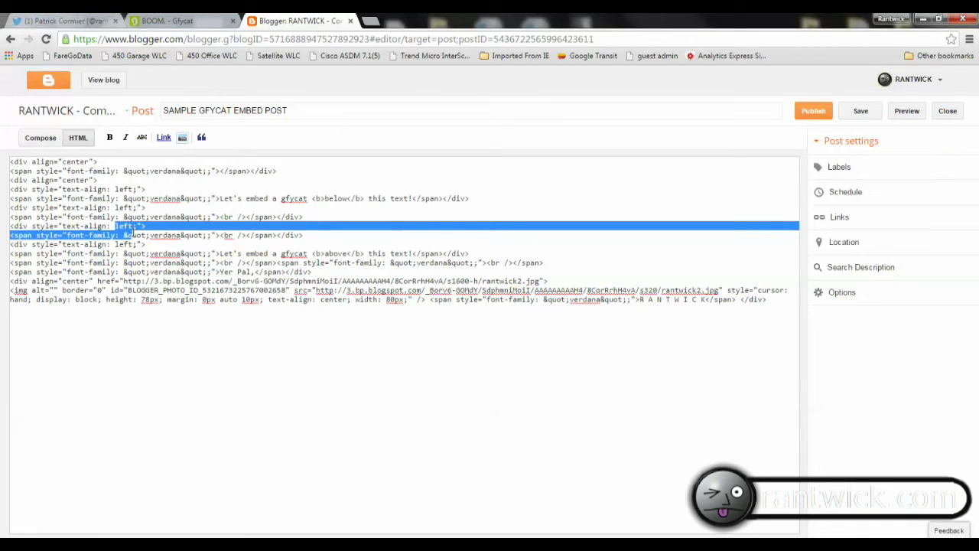
double_click(126, 227)
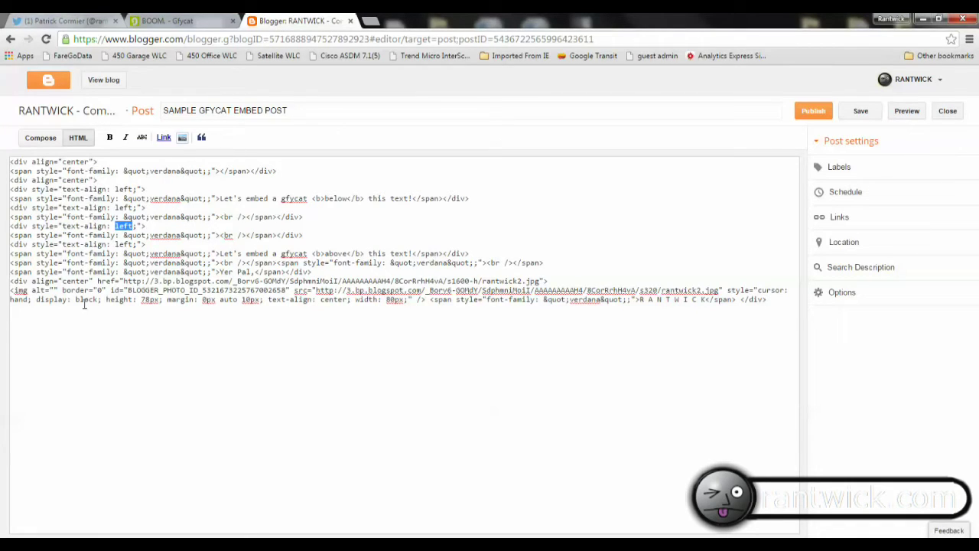
text(center)
Insert the Gfycat script and img embed lines on a new line, then view the post formatted.
key(Return)
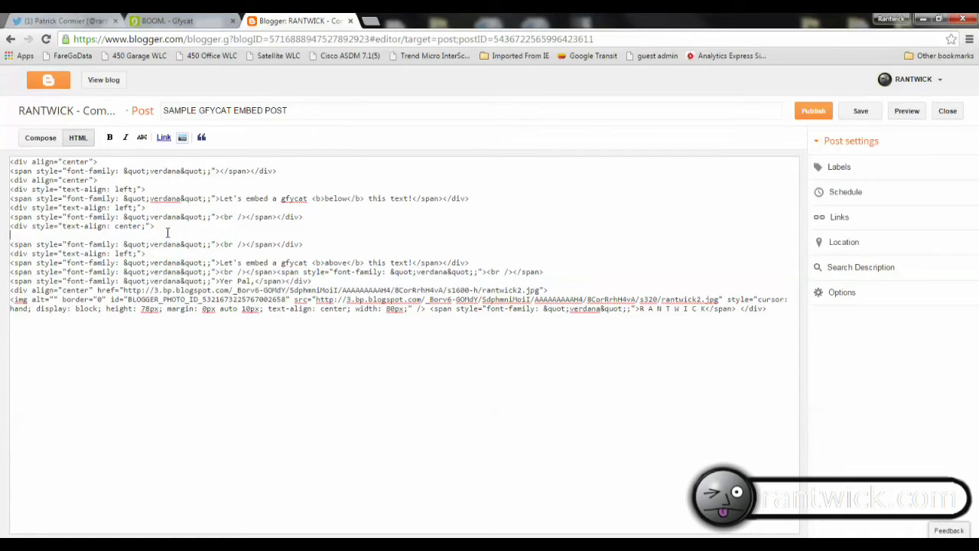
key(ctrl+v)
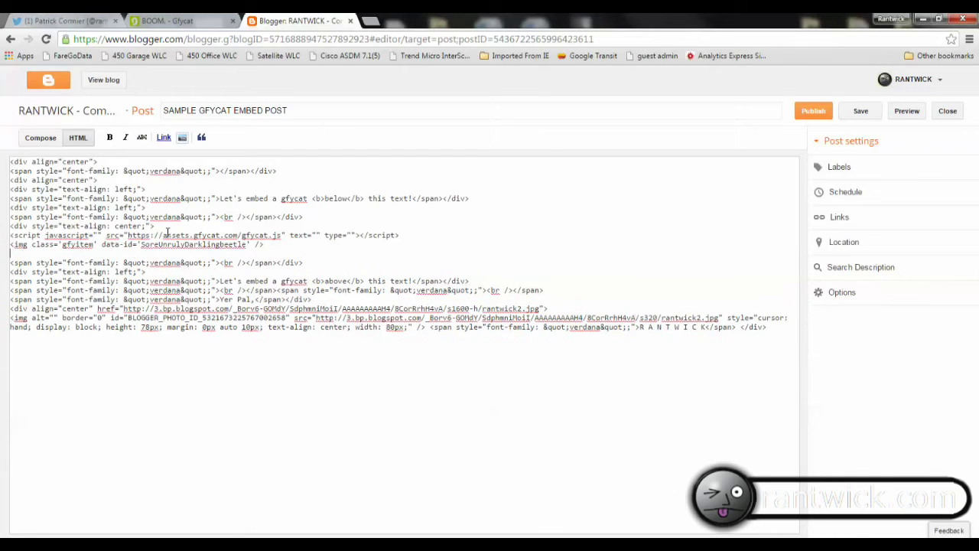
key(Delete)
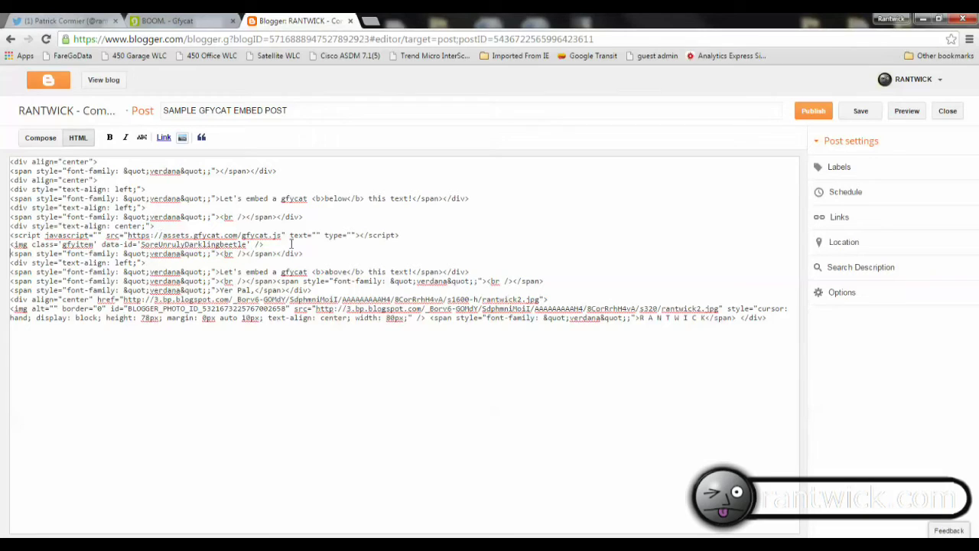
drag(283, 244, 10, 238)
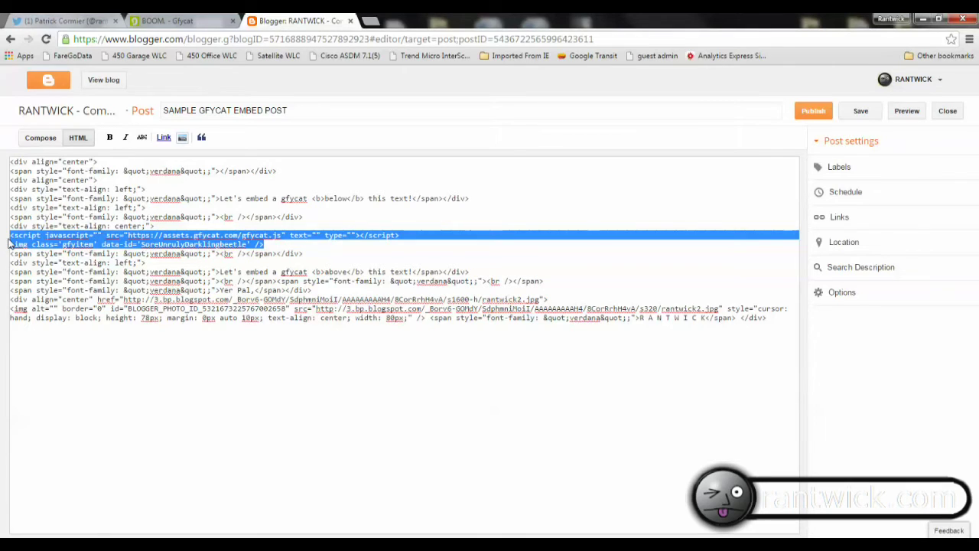
key(Delete)
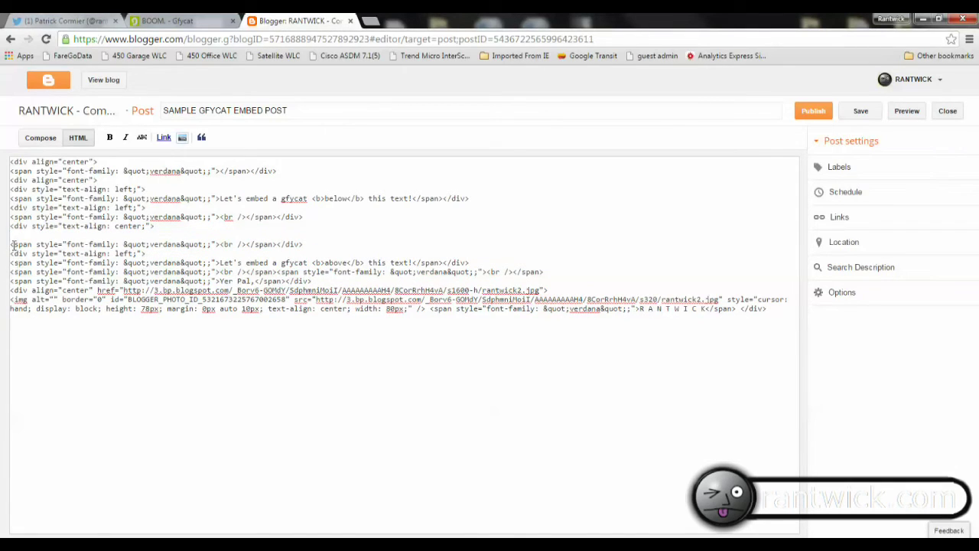
right_click(14, 236)
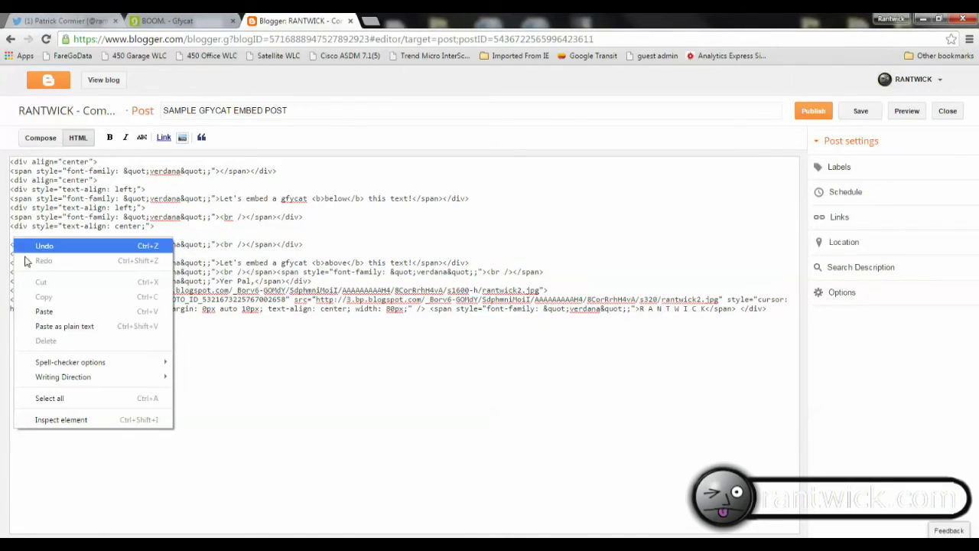
click(54, 312)
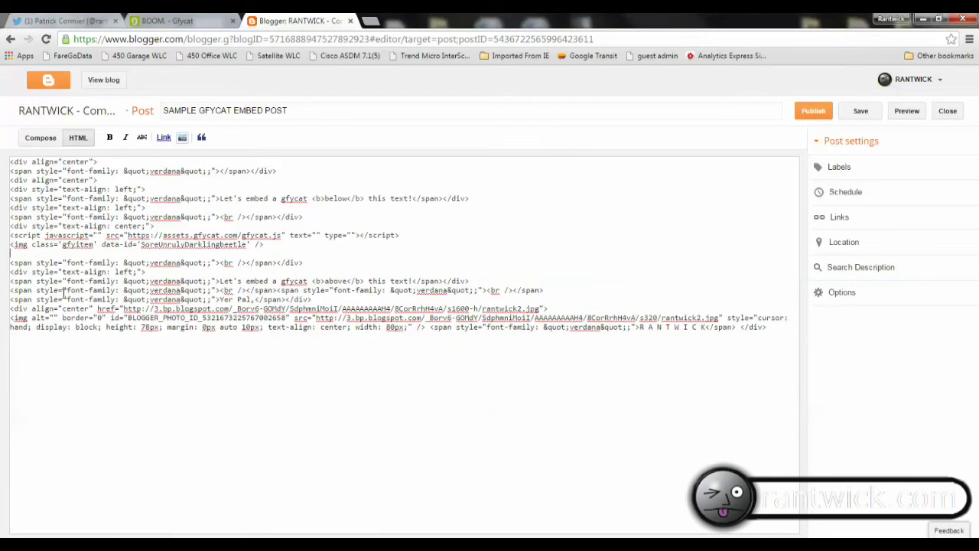
key(Delete)
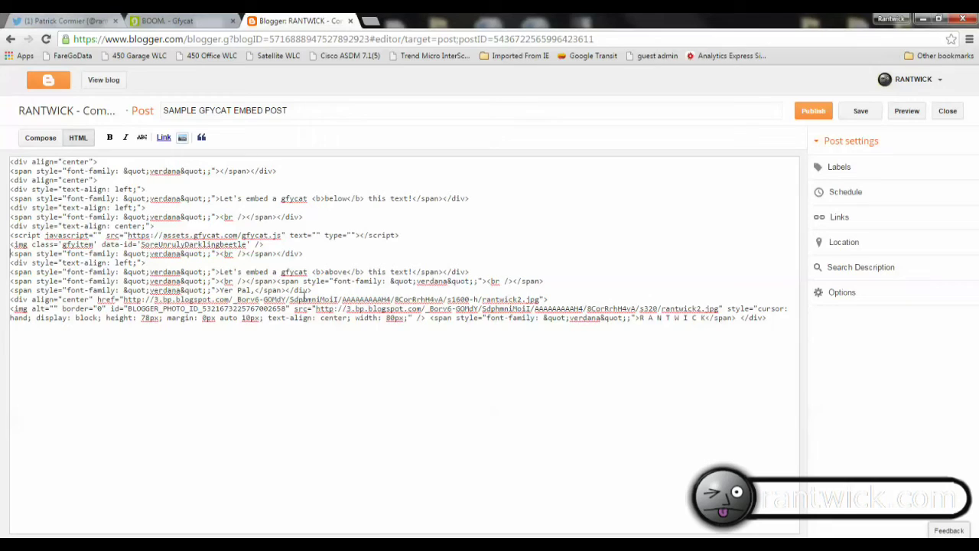
click(41, 141)
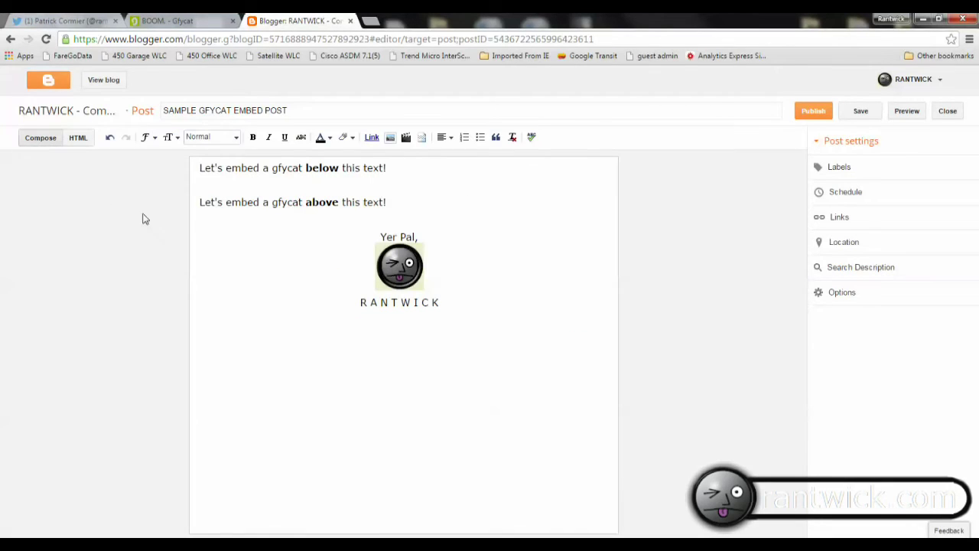
Save the draft and preview it, checking the BOOM clip sits centered between the text lines.
click(862, 113)
click(907, 113)
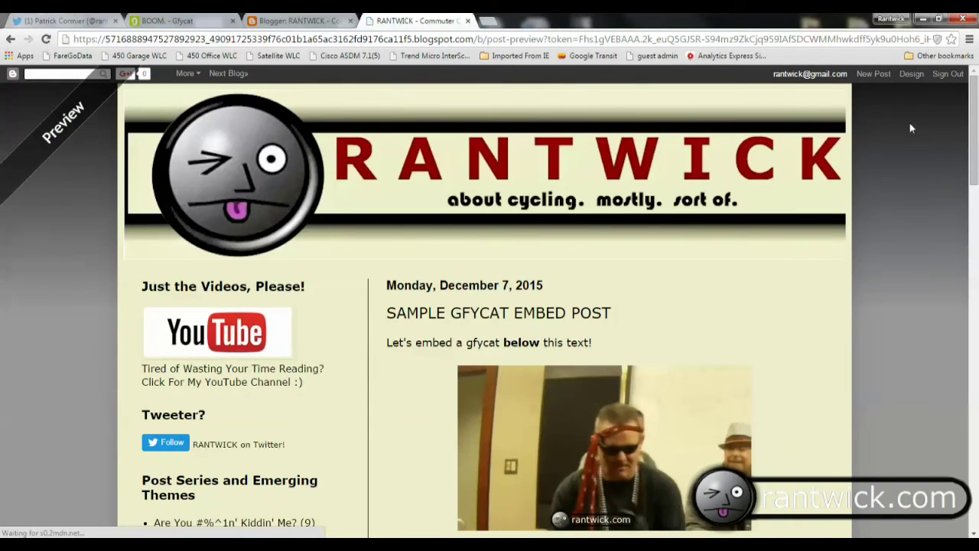
scroll(912, 128, down, 3)
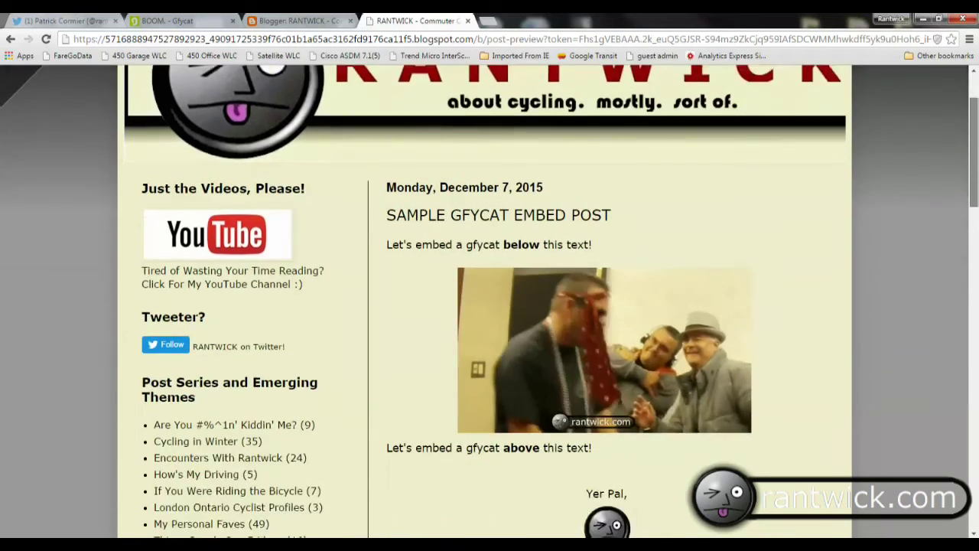
scroll(490, 306, down, 3)
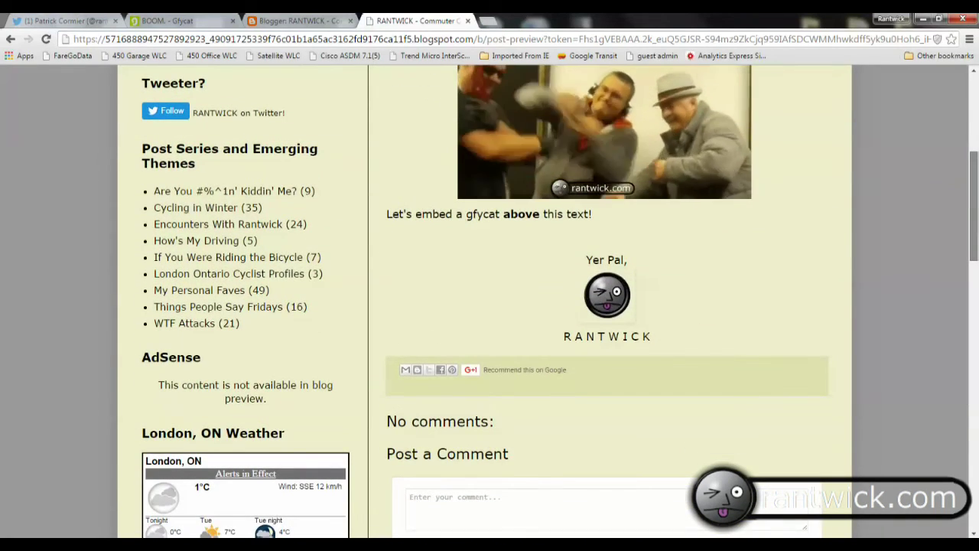
scroll(490, 306, up, 3)
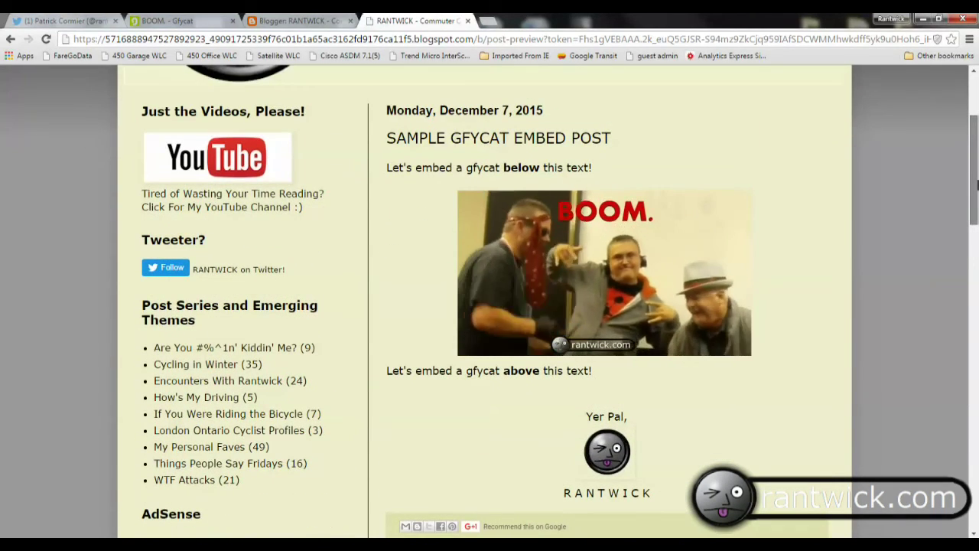
scroll(951, 98, up, 4)
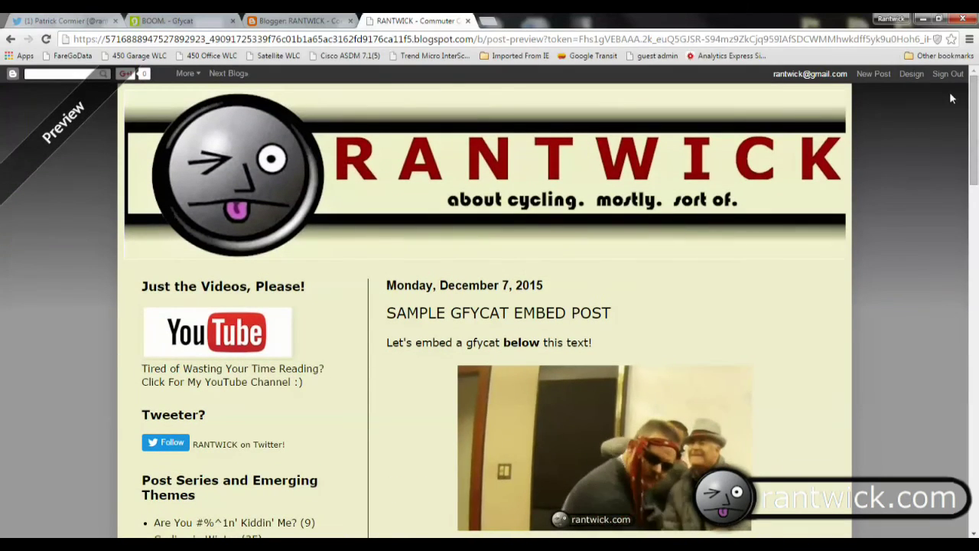
Save and publish SAMPLE GFYCAT EMBED POST, then scroll the live blog to the BOOM clip.
click(468, 21)
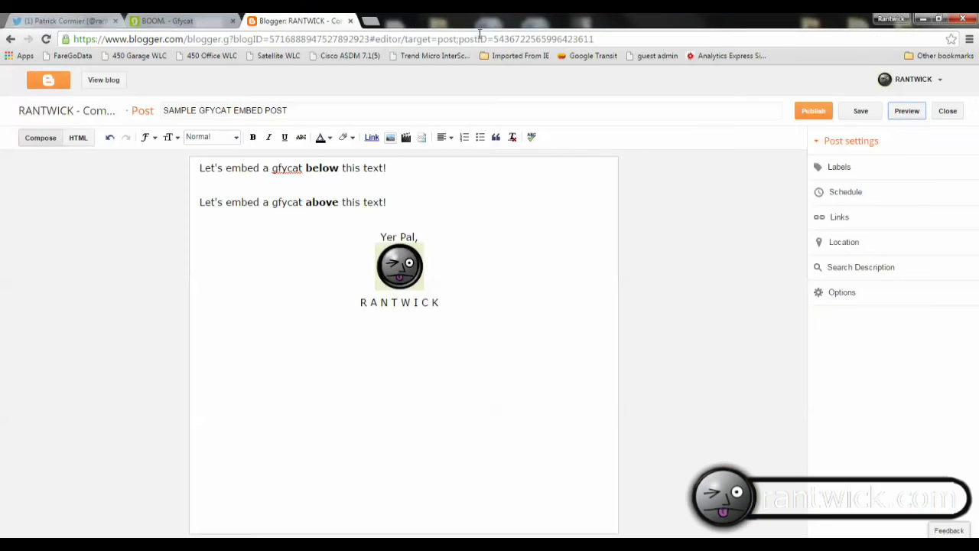
click(859, 112)
click(812, 114)
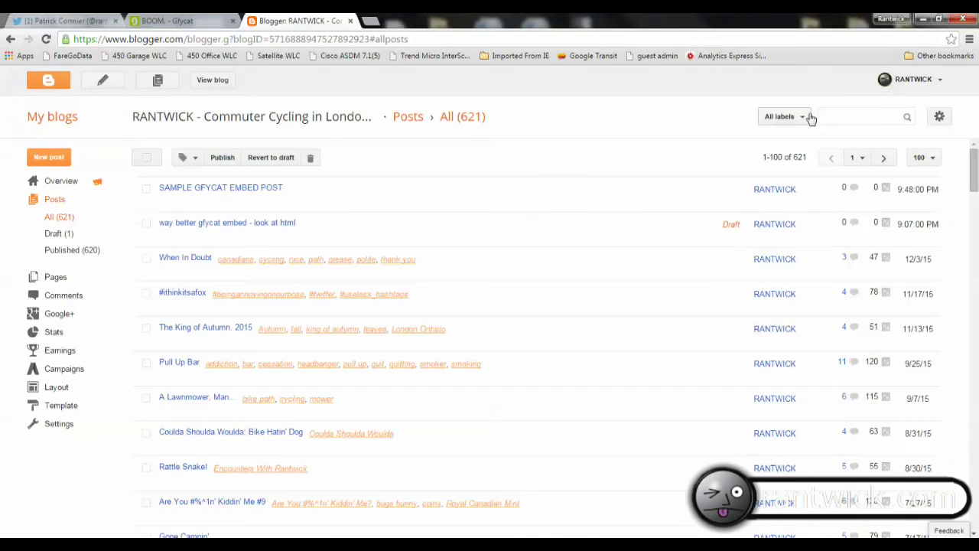
click(215, 81)
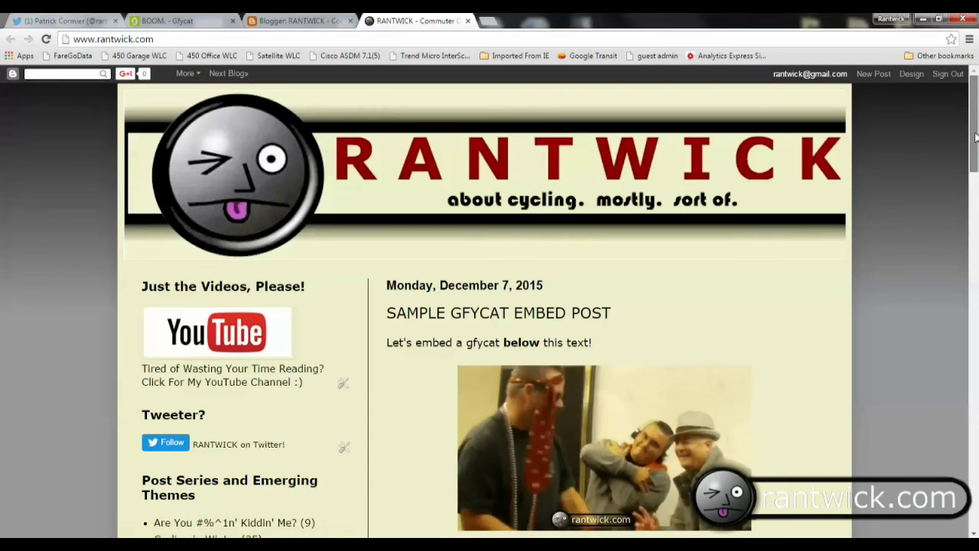
scroll(975, 136, down, 3)
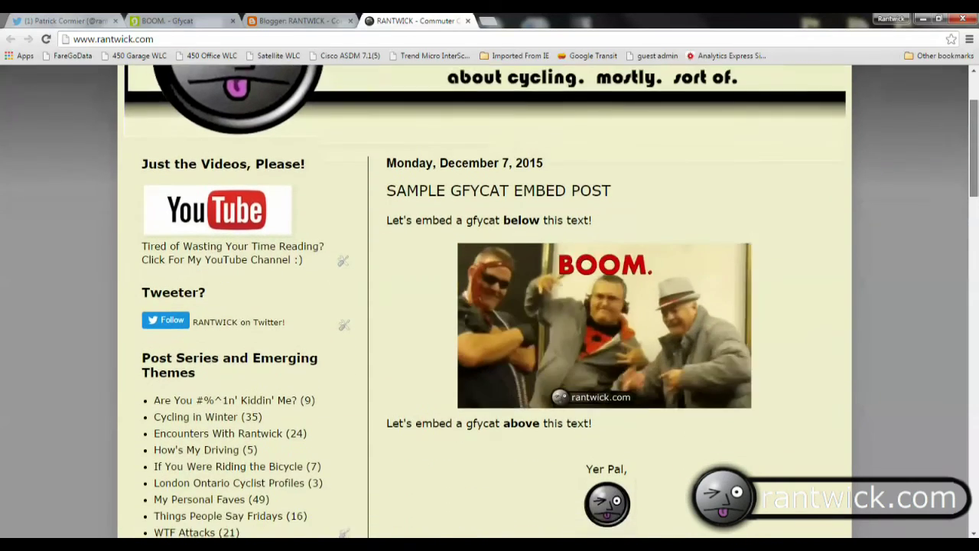
scroll(420, 438, down, 5)
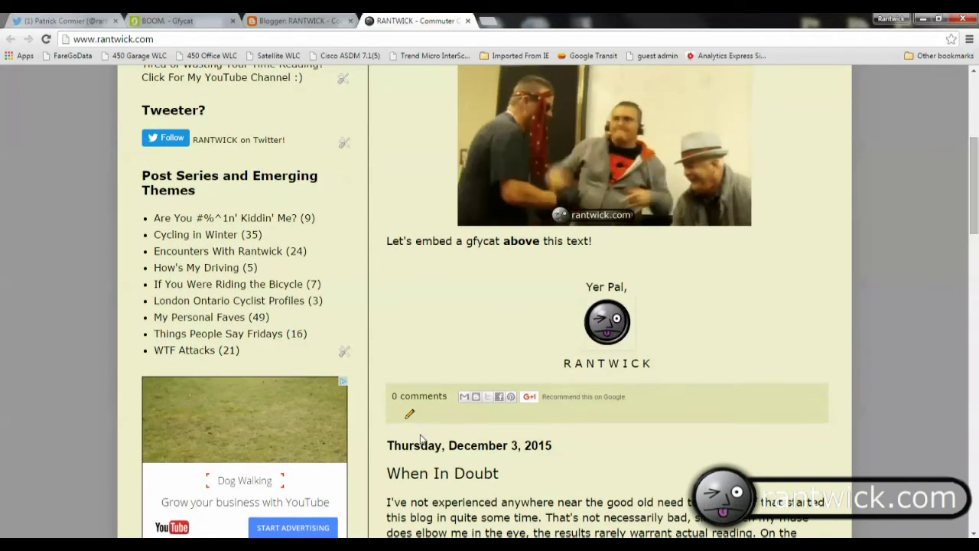
Reopen SAMPLE GFYCAT EMBED POST, revert it to draft and save, confirming the embed code in HTML.
click(409, 417)
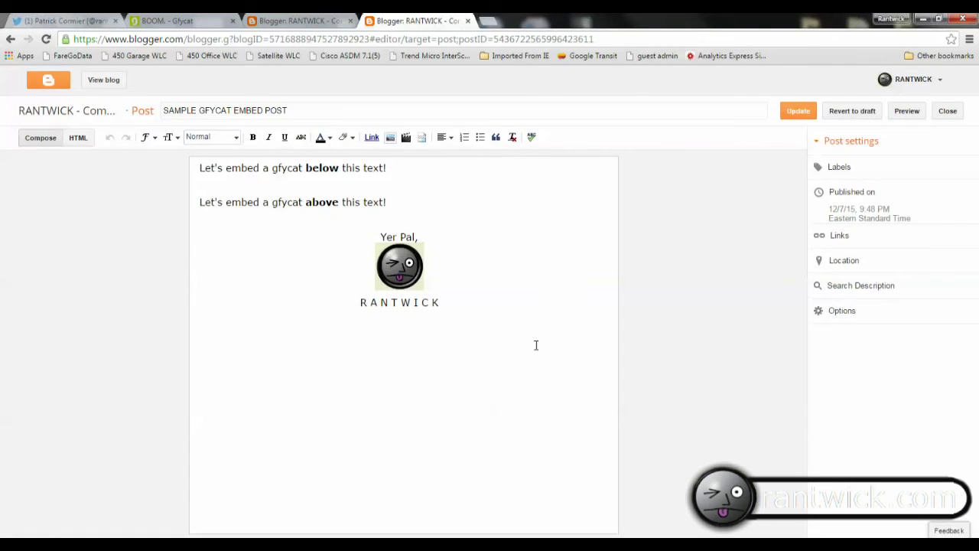
click(853, 112)
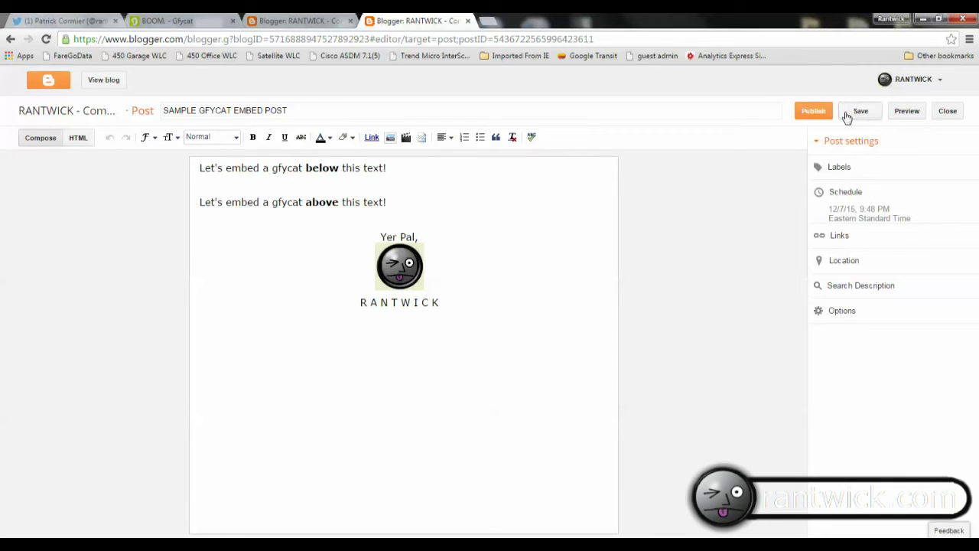
click(856, 114)
click(85, 142)
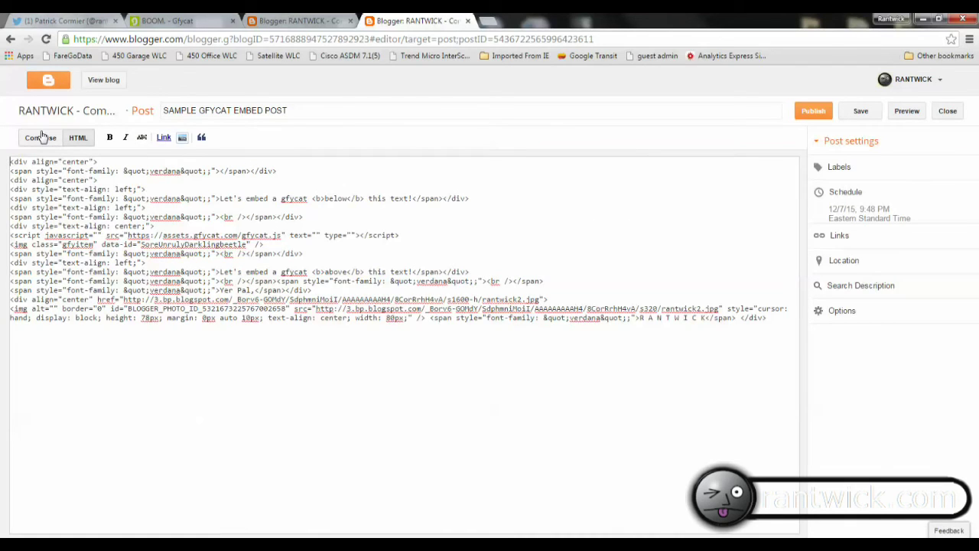
click(42, 142)
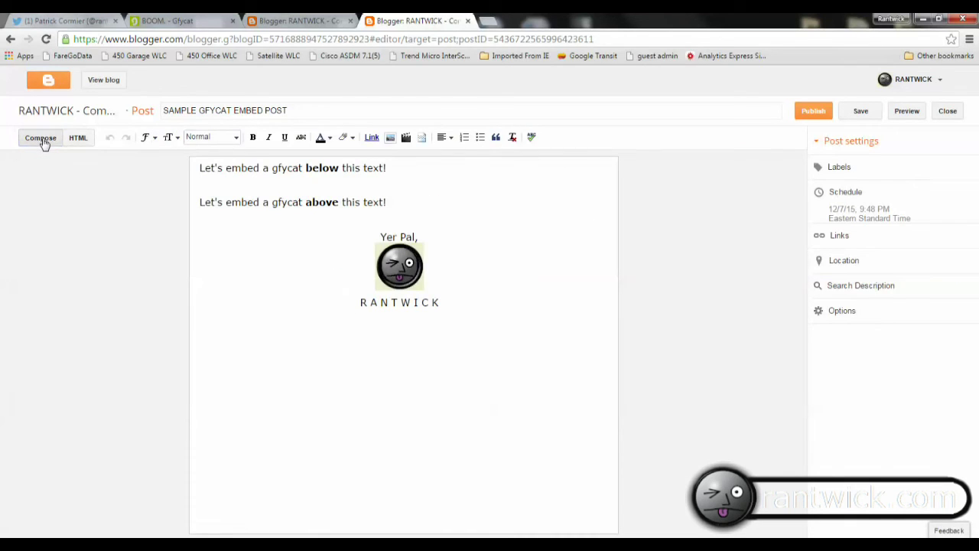